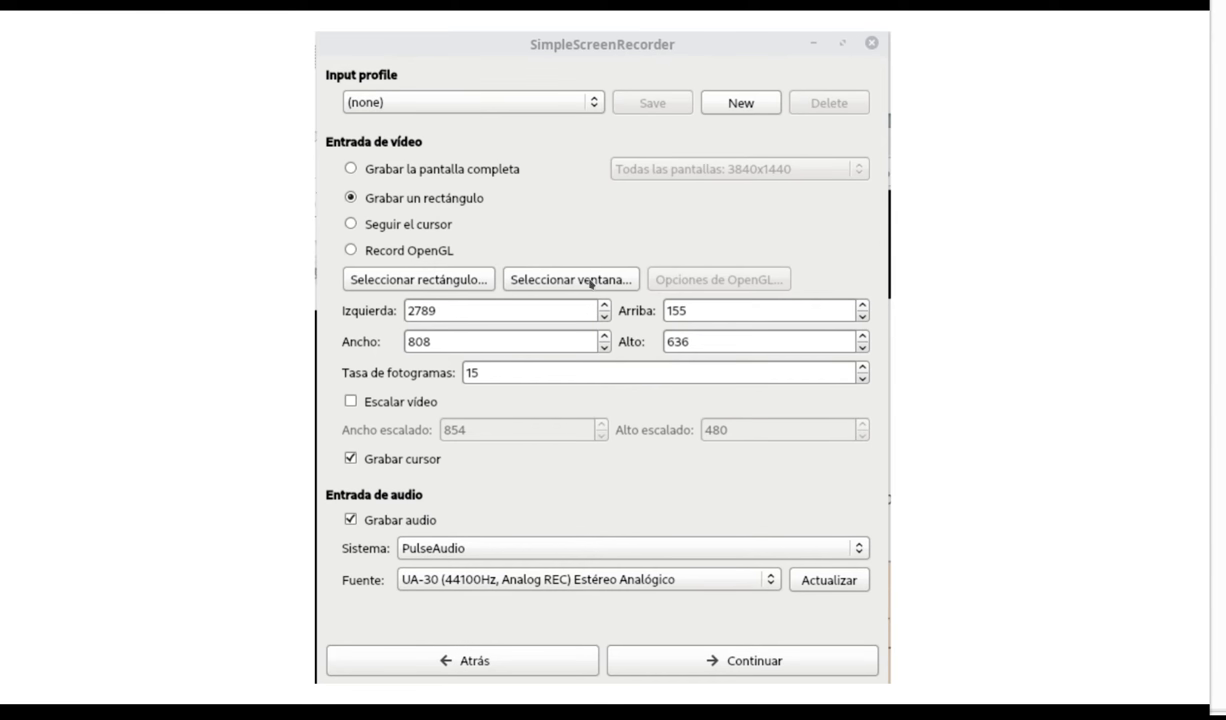
Step: Bring the live SimpleScreenRecorder window over the slideshow, view its window options, and advance to the slide showing the running preview
{"action": "key", "text": "Return"}
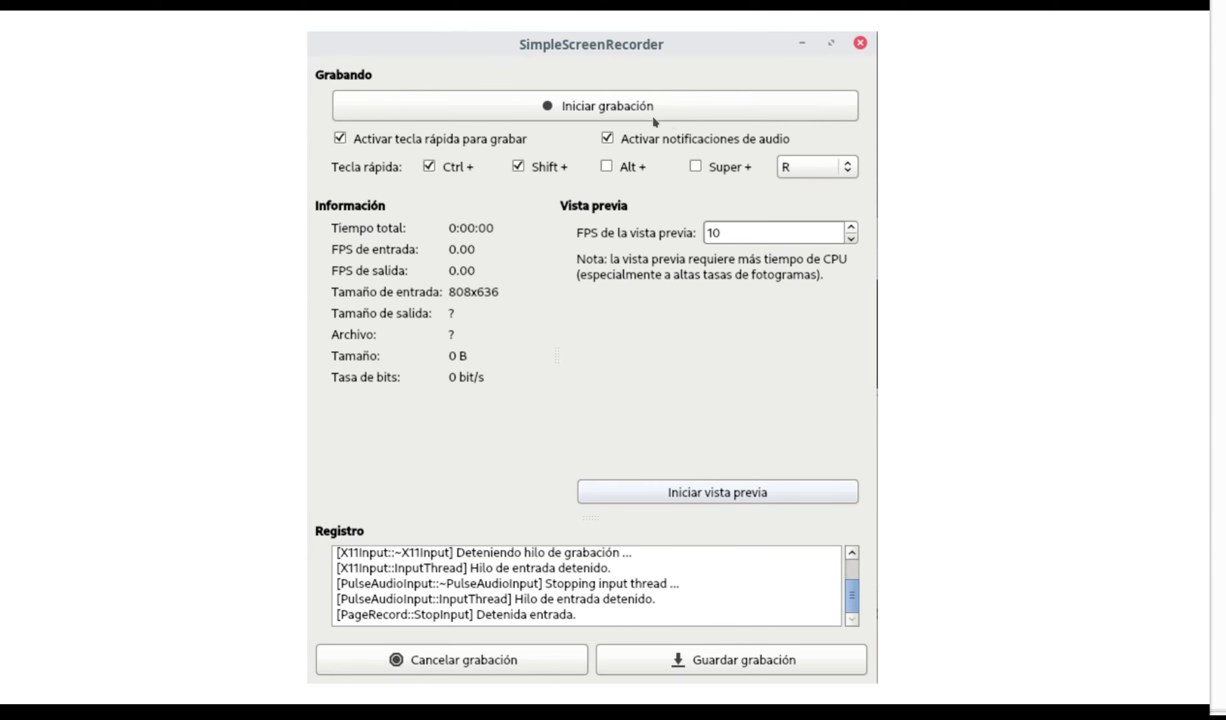
{"action": "left_click_drag", "start_coordinate": [1215, 40], "coordinate": [402, 94]}
{"action": "right_click", "coordinate": [402, 93]}
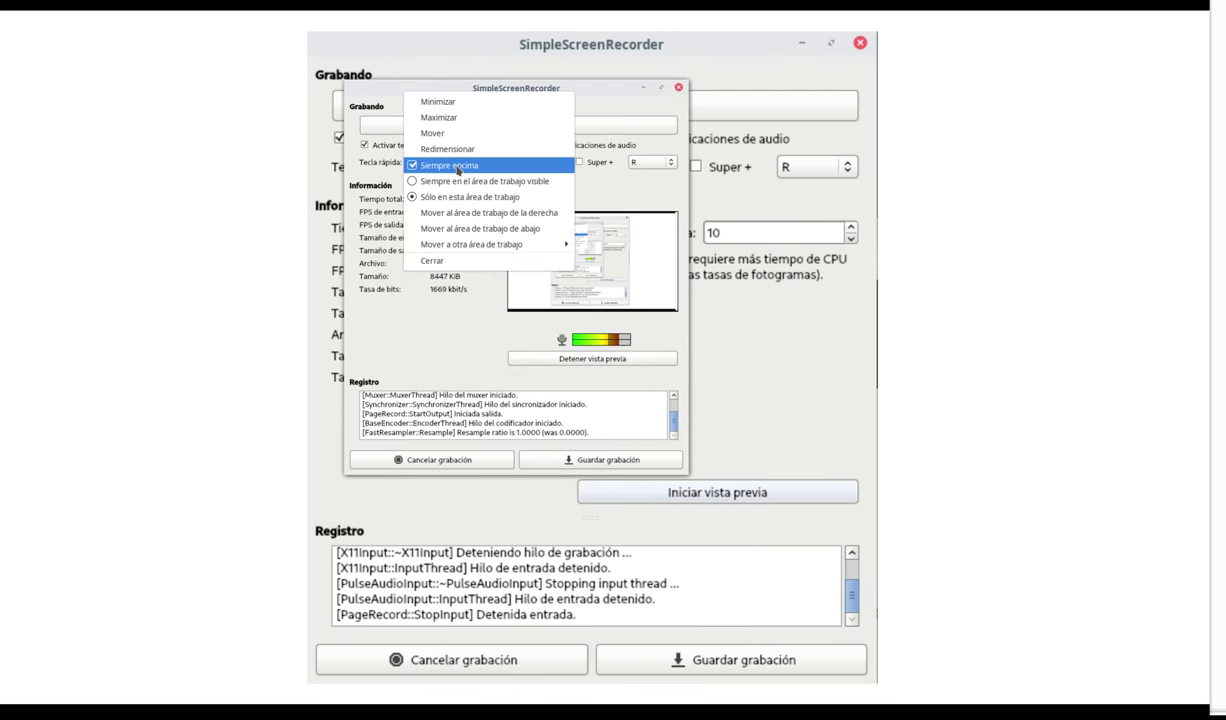
{"action": "left_click", "coordinate": [472, 91]}
{"action": "left_click", "coordinate": [233, 112]}
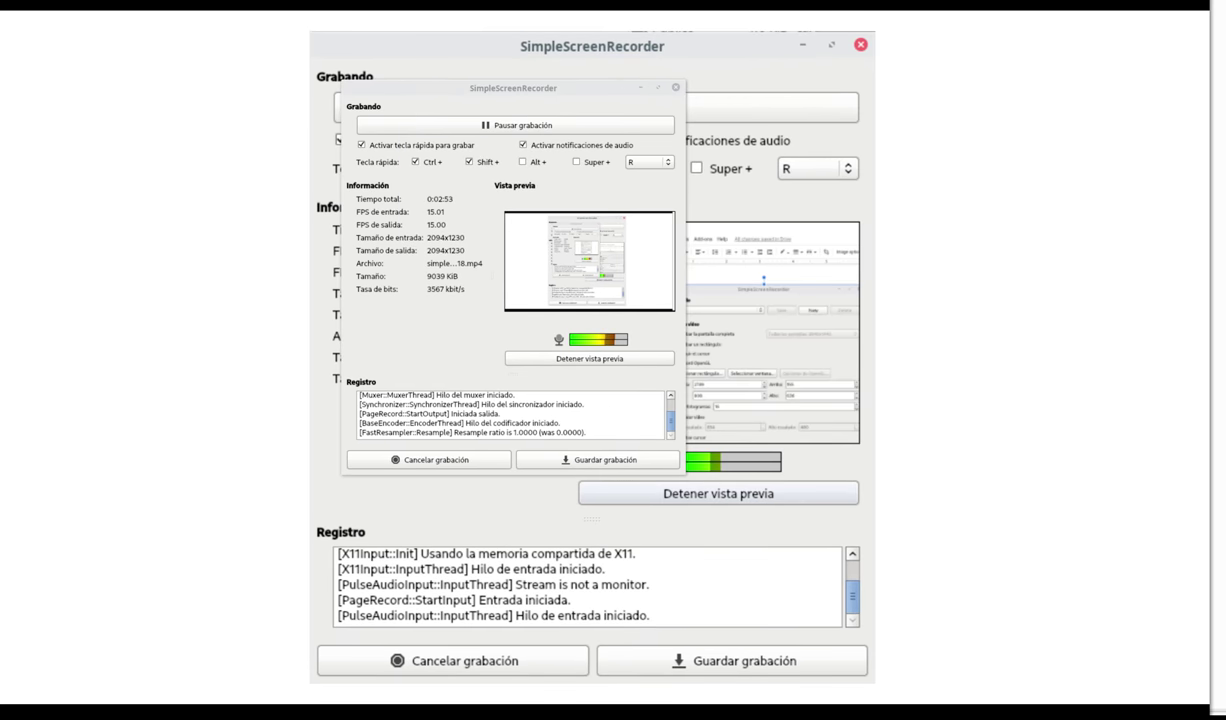
{"action": "left_click_drag", "start_coordinate": [418, 100], "coordinate": [352, 135]}
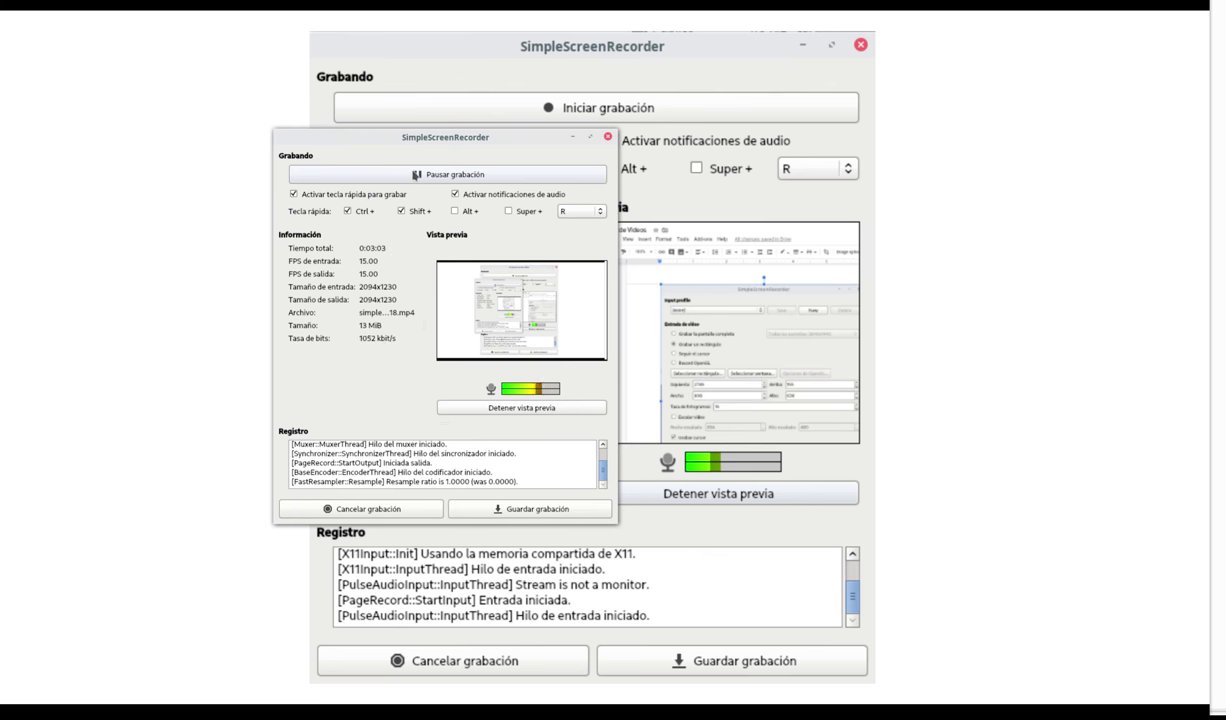
Step: Stop and restart the recorder's preview, pause and resume the recording twice, and minimize the recorder window
{"action": "left_click", "coordinate": [506, 407]}
{"action": "left_click", "coordinate": [508, 408]}
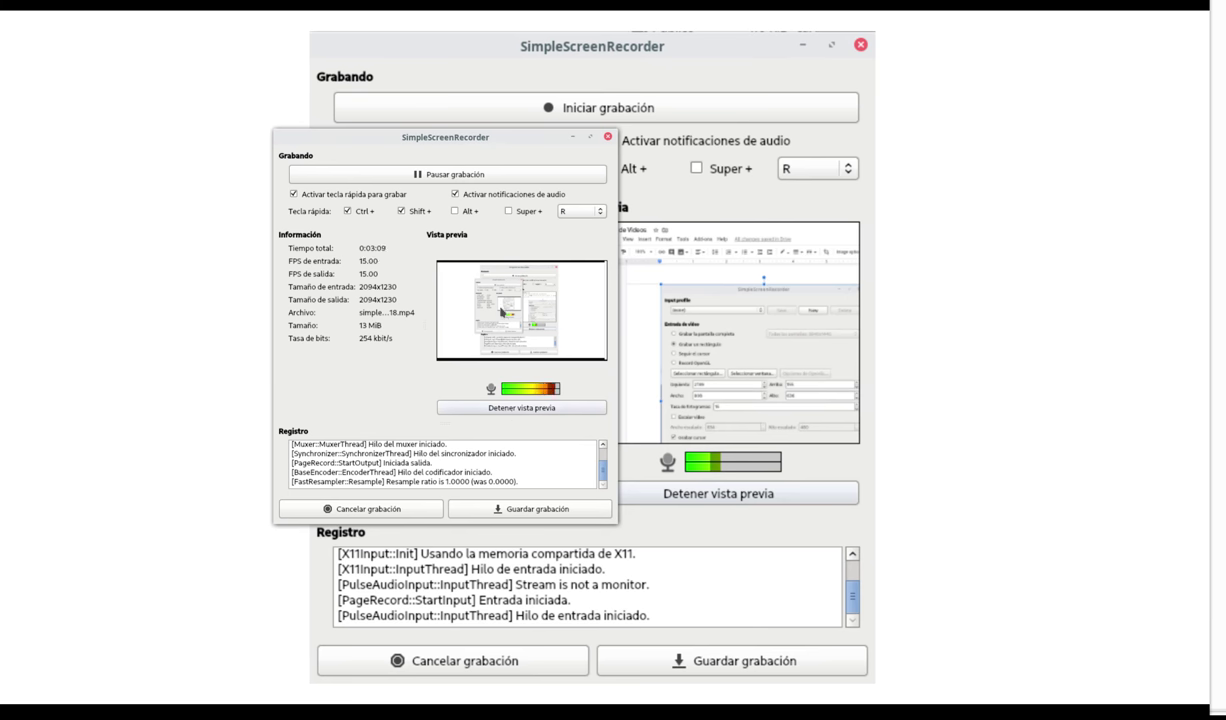
{"action": "left_click", "coordinate": [498, 177]}
{"action": "left_click", "coordinate": [498, 177]}
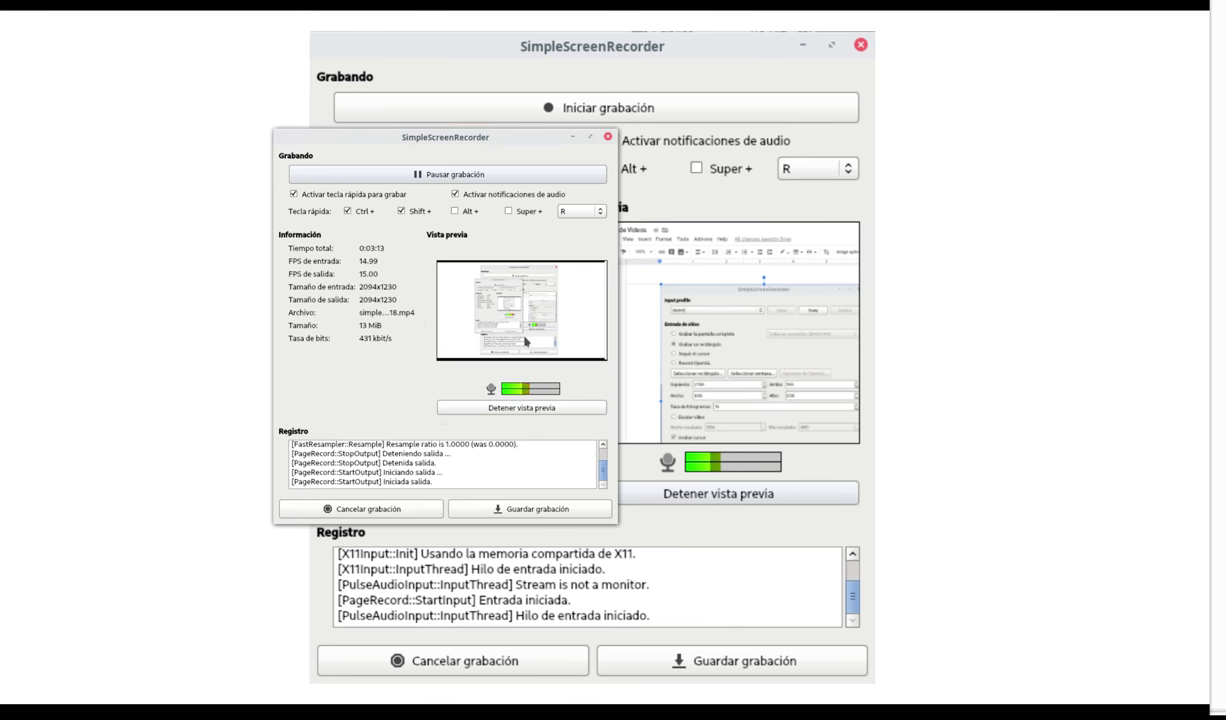
{"action": "double_click", "coordinate": [474, 176]}
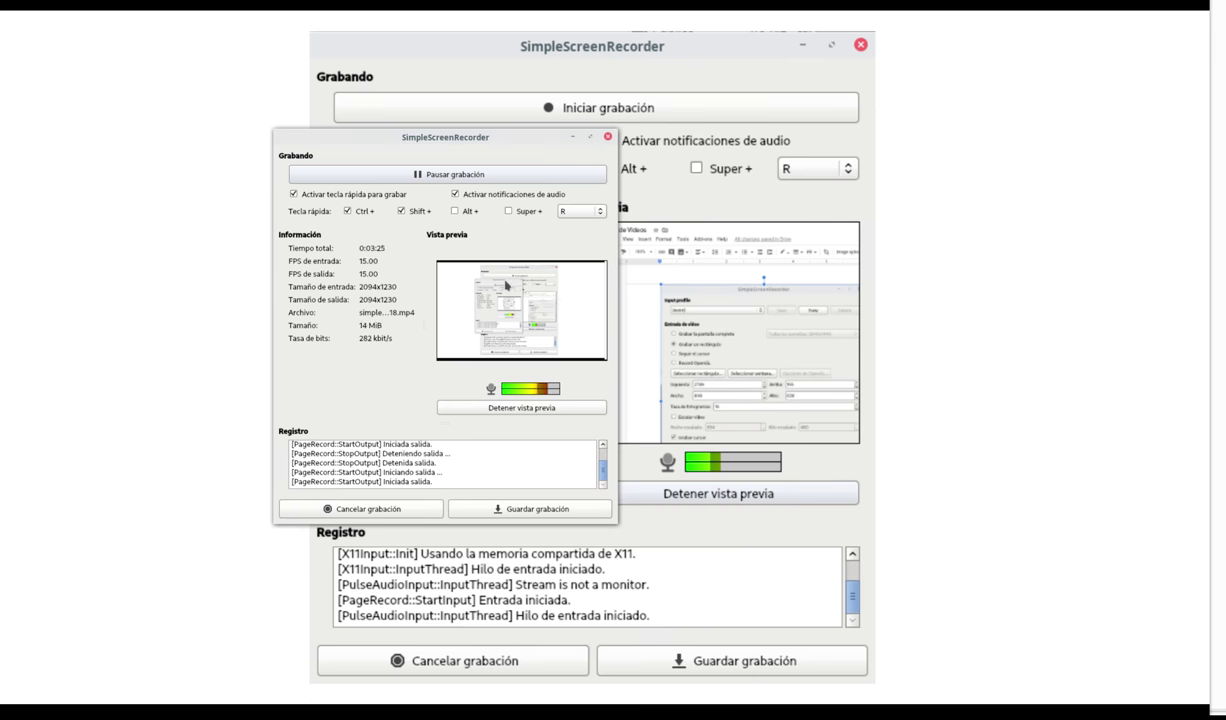
{"action": "left_click", "coordinate": [572, 138]}
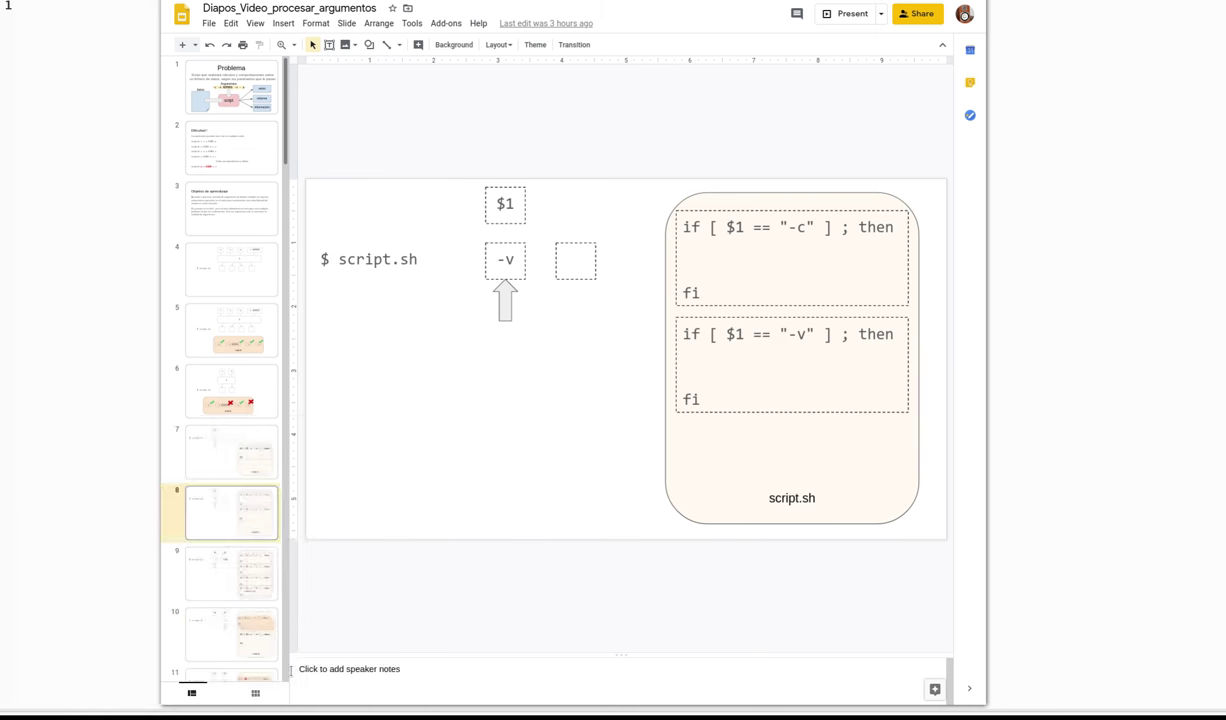
Step: Reposition the Diapos_Video_procesar_argumentos editor and its presentation window so both show inside the recorded area
{"action": "left_click_drag", "start_coordinate": [549, 147], "coordinate": [1225, 122]}
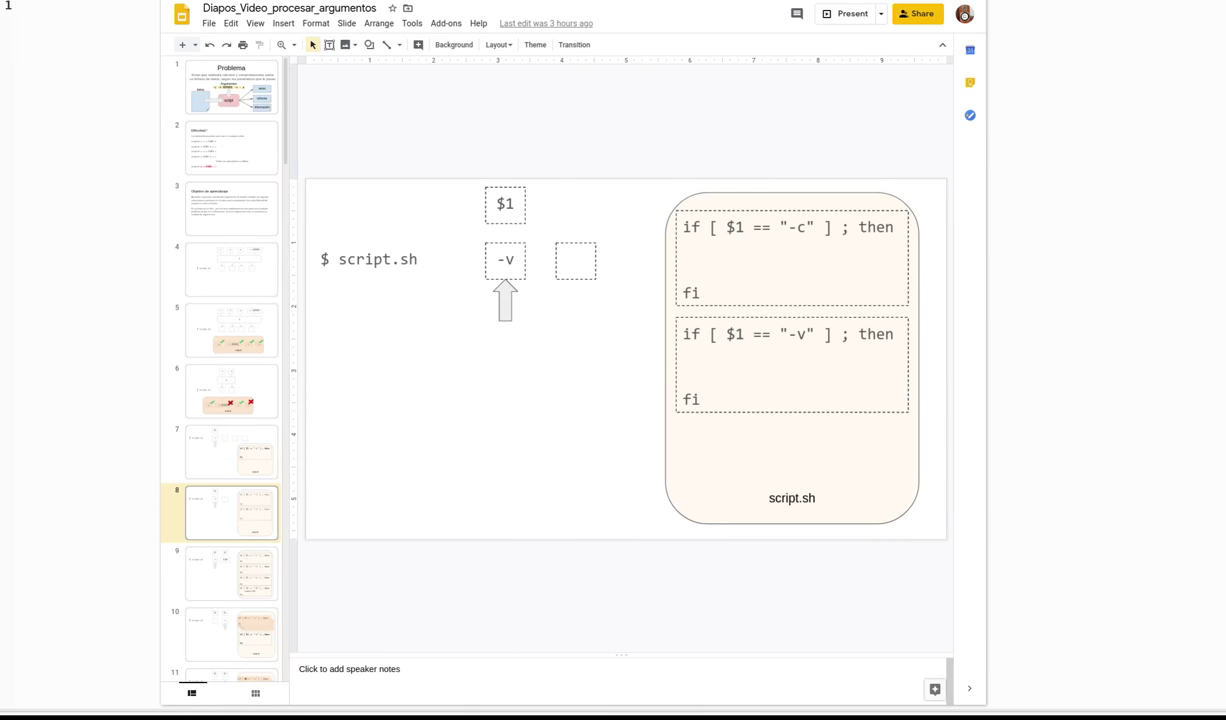
{"action": "left_click_drag", "start_coordinate": [836, 0], "coordinate": [695, 128]}
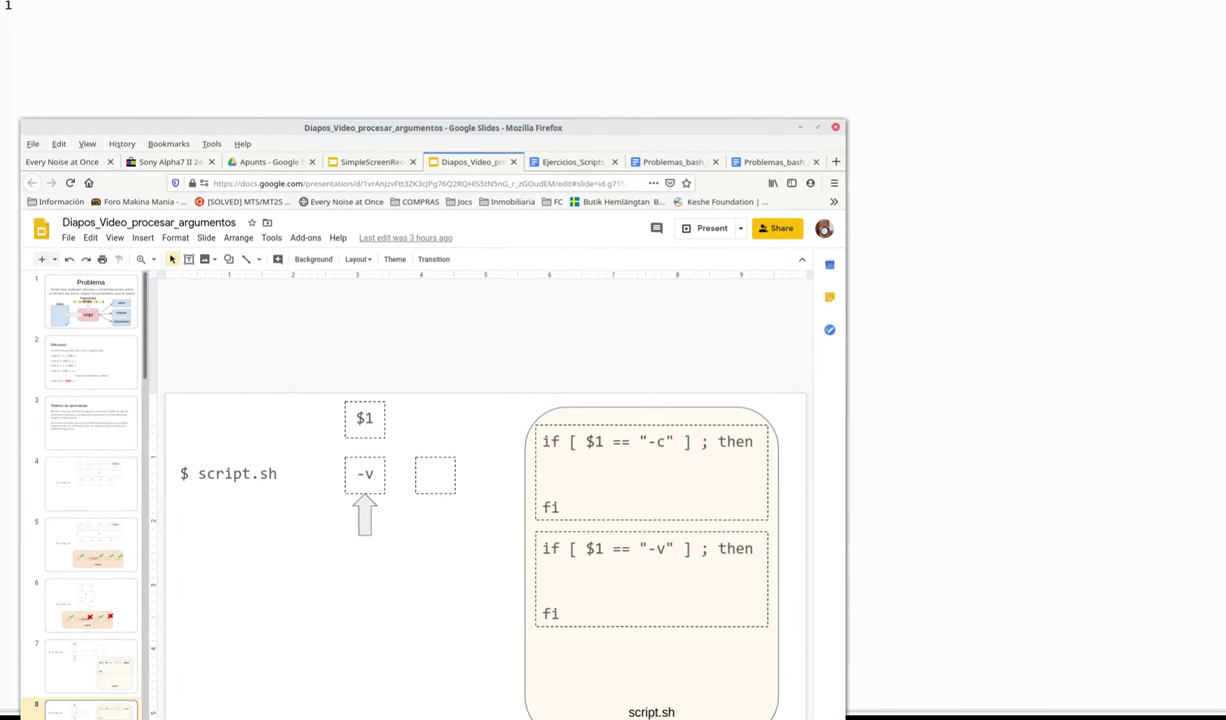
{"action": "key", "text": "alt+Tab"}
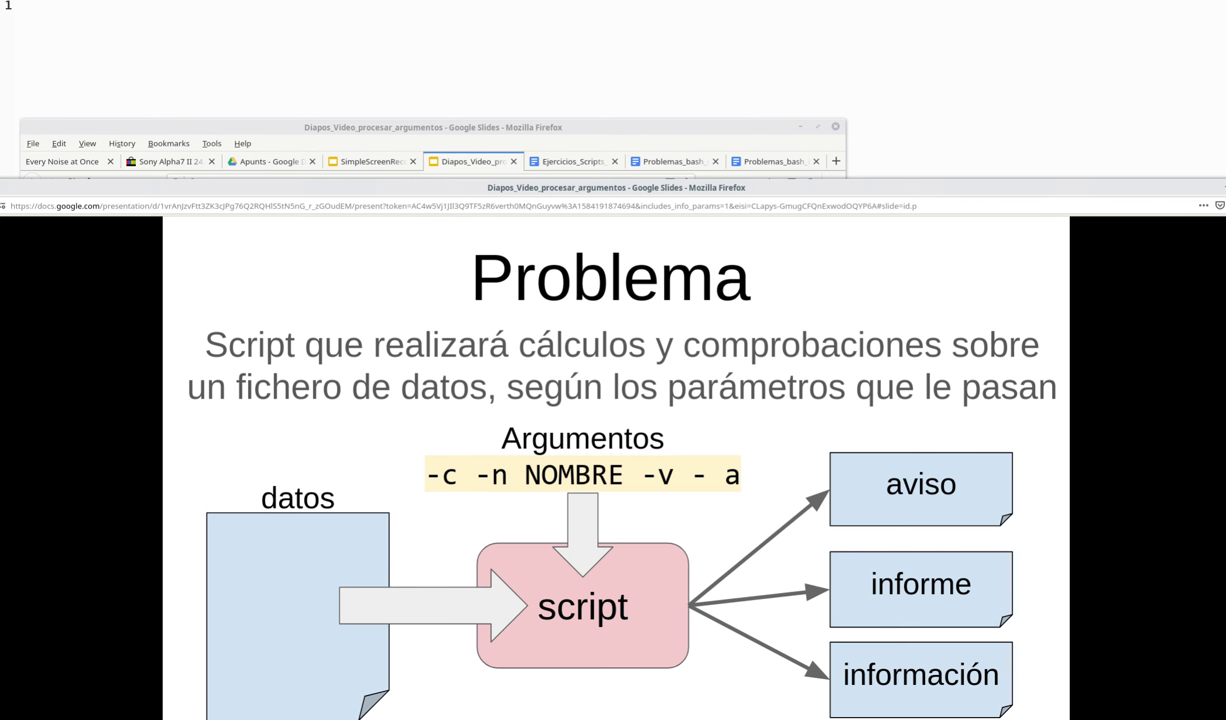
{"action": "left_click_drag", "start_coordinate": [1225, 181], "coordinate": [772, 229]}
{"action": "left_click_drag", "start_coordinate": [515, 238], "coordinate": [960, 72]}
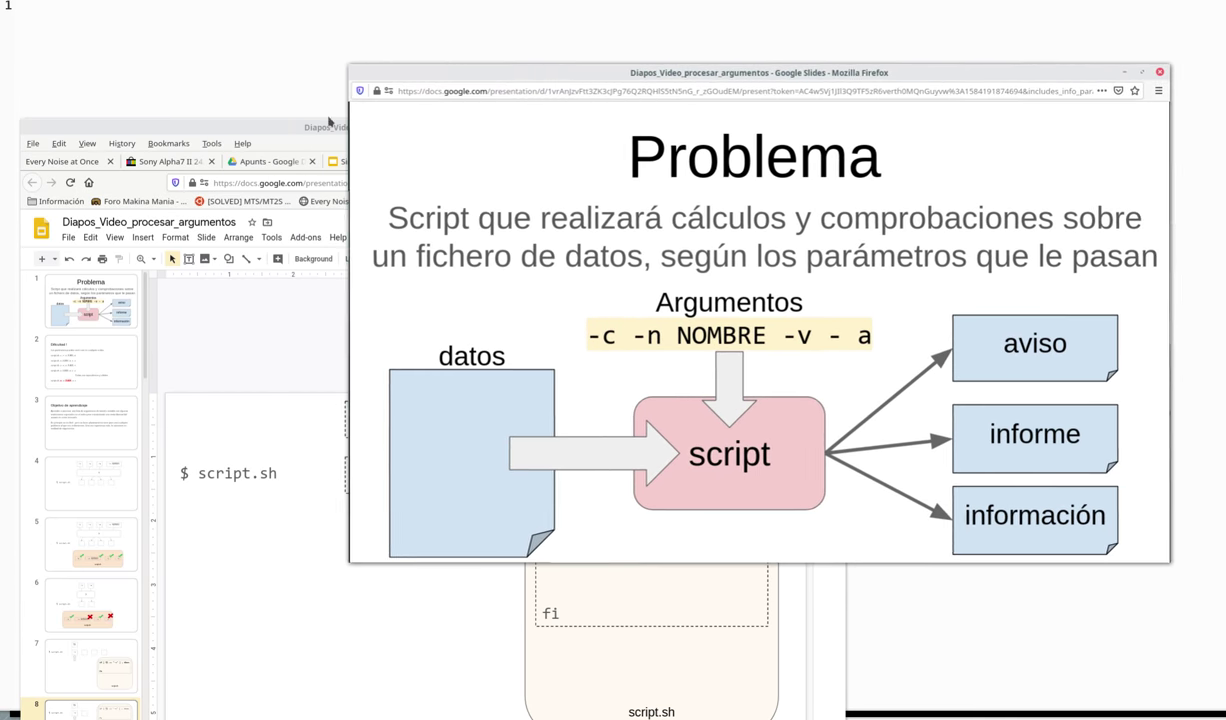
{"action": "left_click_drag", "start_coordinate": [288, 128], "coordinate": [297, 120]}
Step: Bring the Mousepad and Terminal windows forward, shift Mousepad aside, and reduce the terminal to a smaller floating window
{"action": "left_click", "coordinate": [286, 66]}
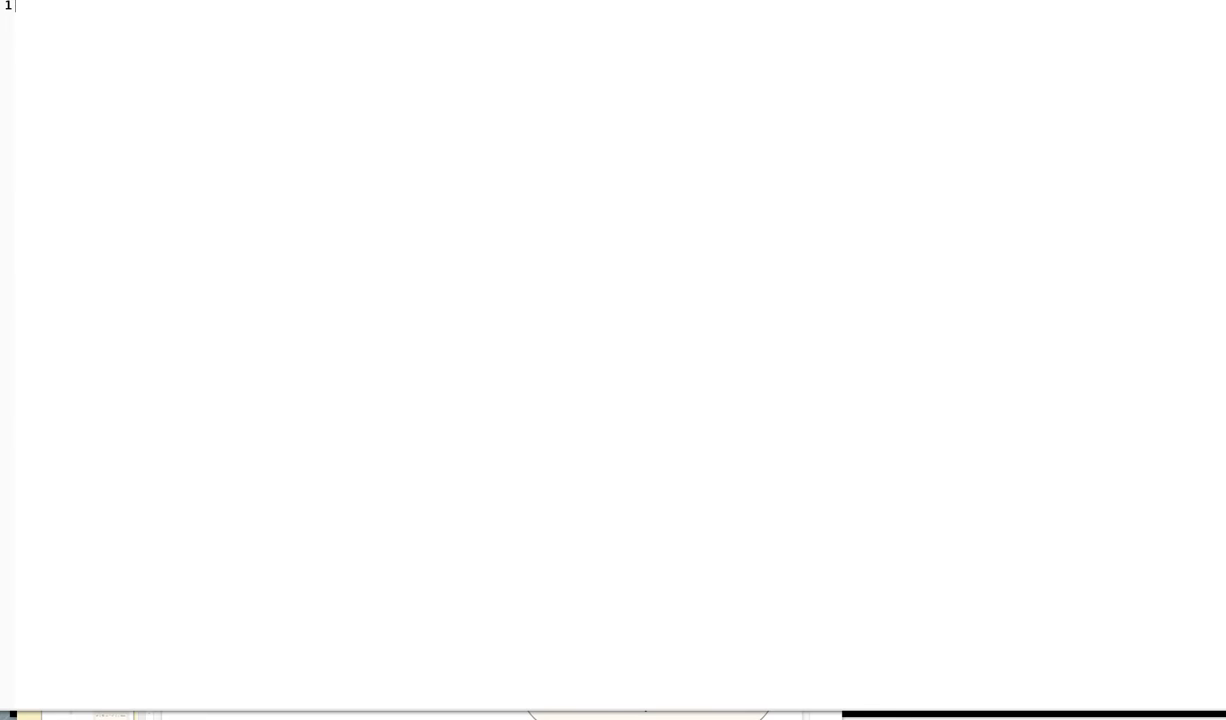
{"action": "left_click_drag", "start_coordinate": [1225, 1], "coordinate": [562, 319]}
{"action": "left_click", "coordinate": [712, 21]}
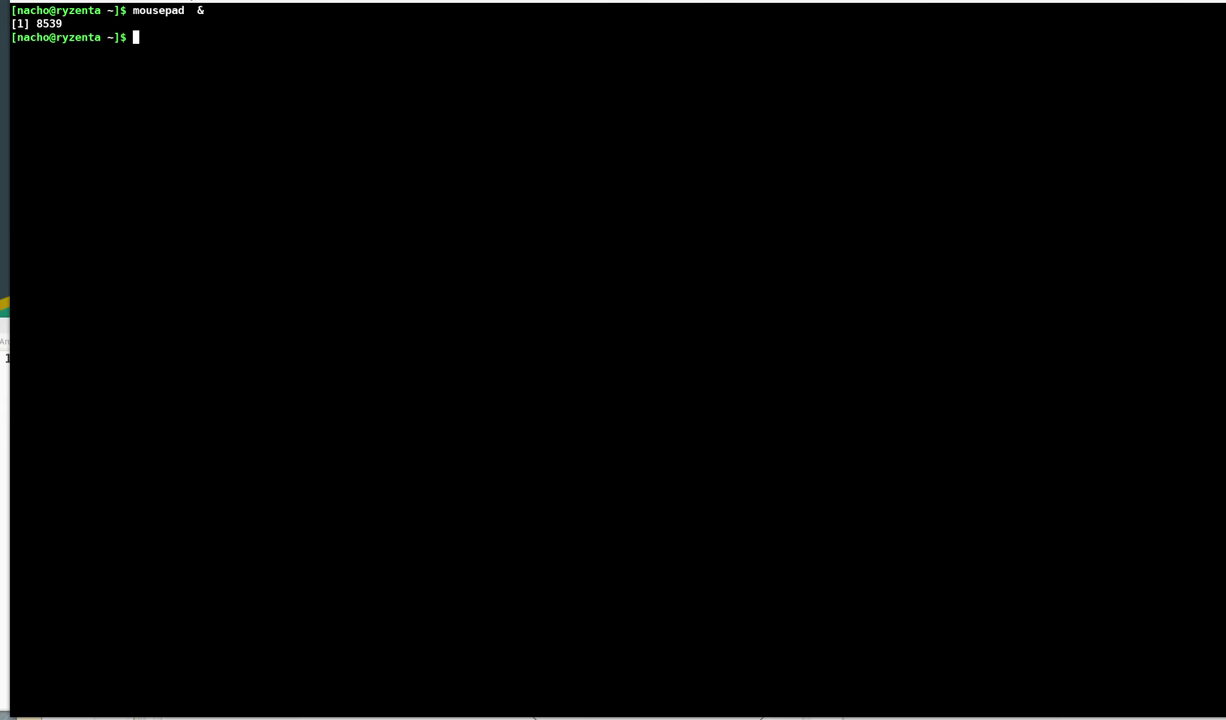
{"action": "key", "text": "F11"}
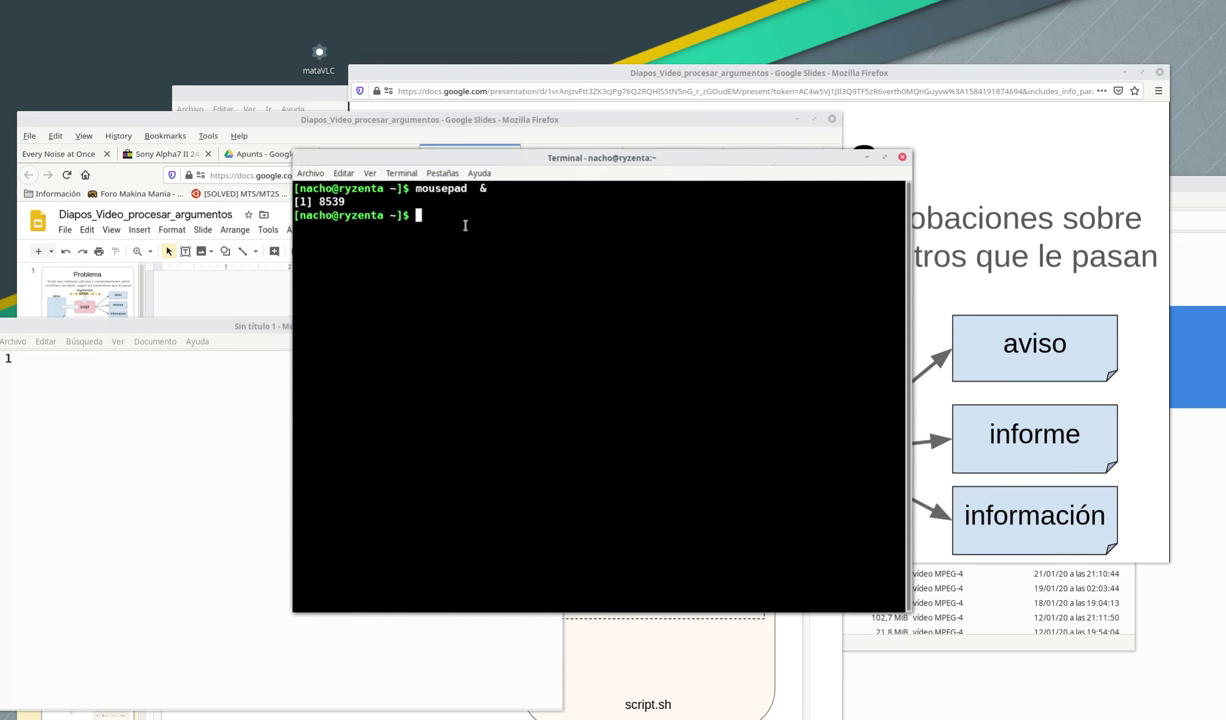
Step: Align the Mousepad window with the corner of the recorded area and enlarge it to fill almost the whole area
{"action": "left_click_drag", "start_coordinate": [198, 326], "coordinate": [625, 145]}
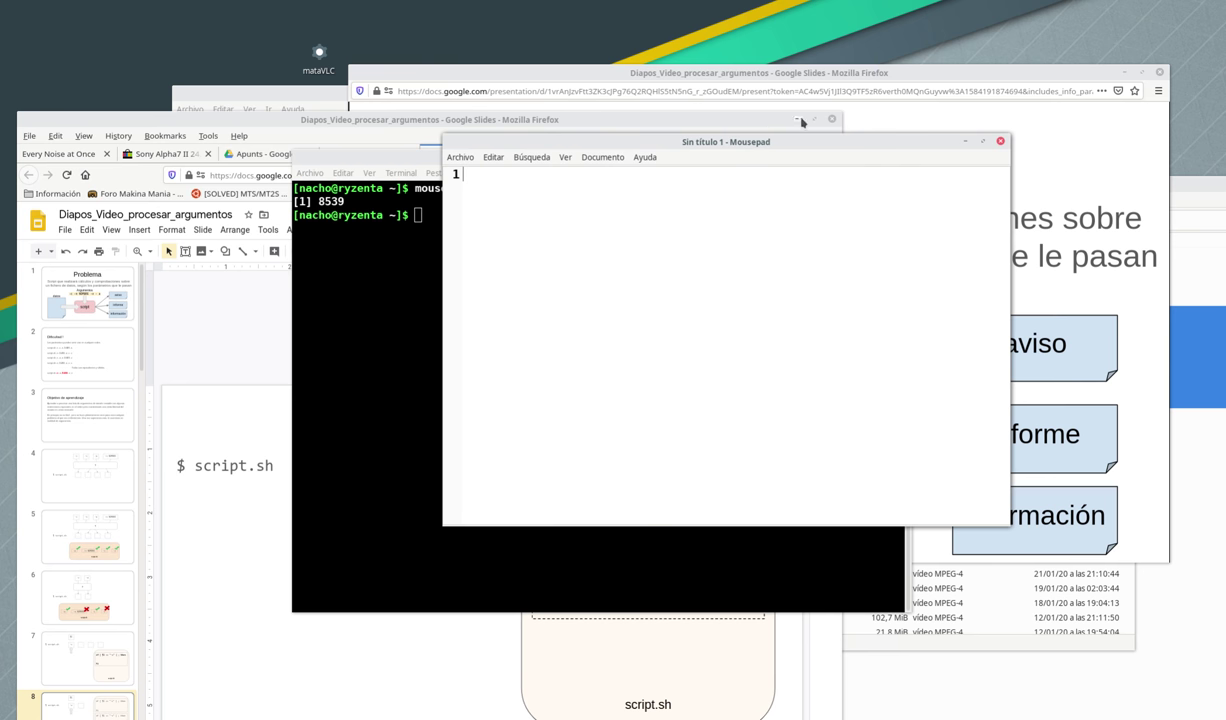
{"action": "left_click_drag", "start_coordinate": [803, 140], "coordinate": [354, 0]}
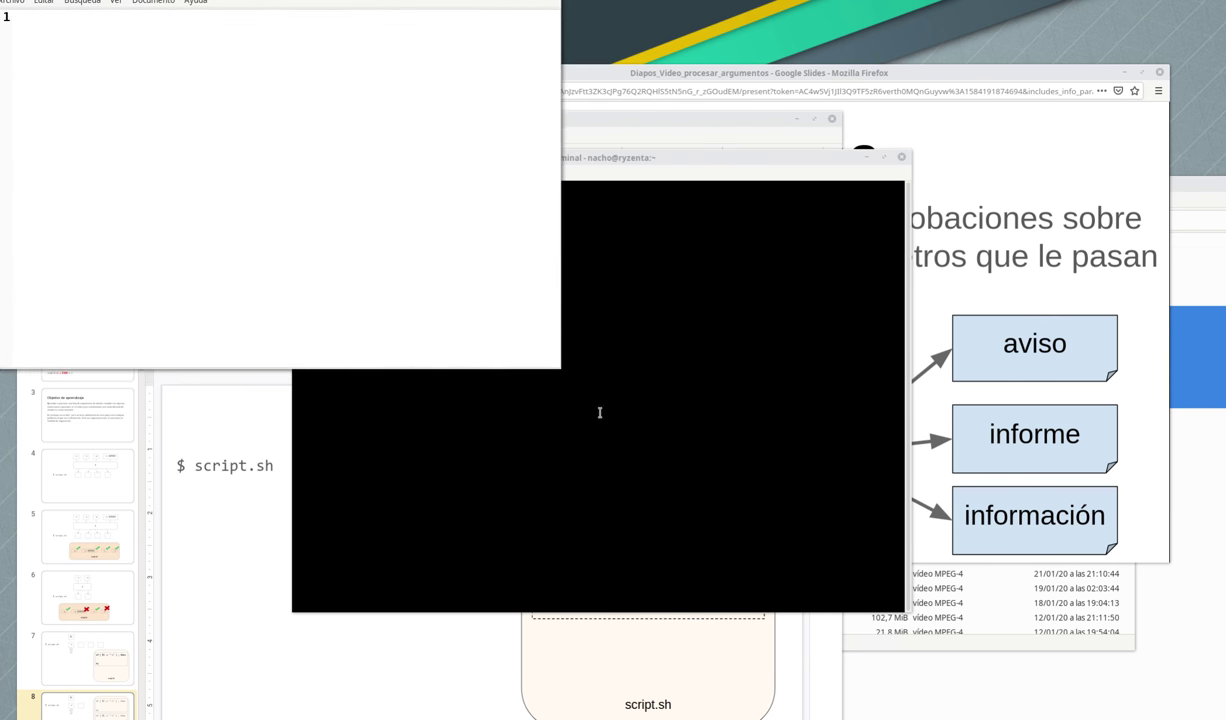
{"action": "left_click_drag", "start_coordinate": [558, 367], "coordinate": [1165, 672]}
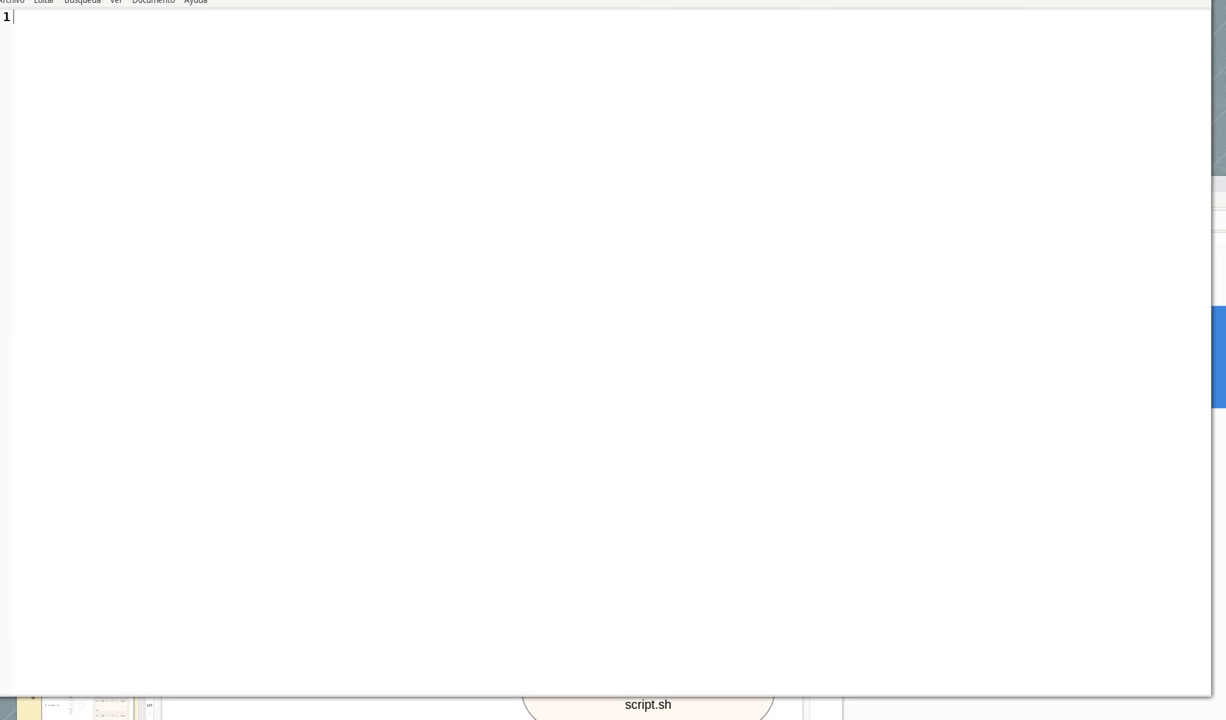
Step: Bring the slide presentation window to the front, align it with the recorded area's corner, and enlarge it to match Mousepad's size
{"action": "left_click", "coordinate": [4, 717]}
{"action": "left_click", "coordinate": [4, 682]}
{"action": "left_click_drag", "start_coordinate": [629, 97], "coordinate": [280, 0]}
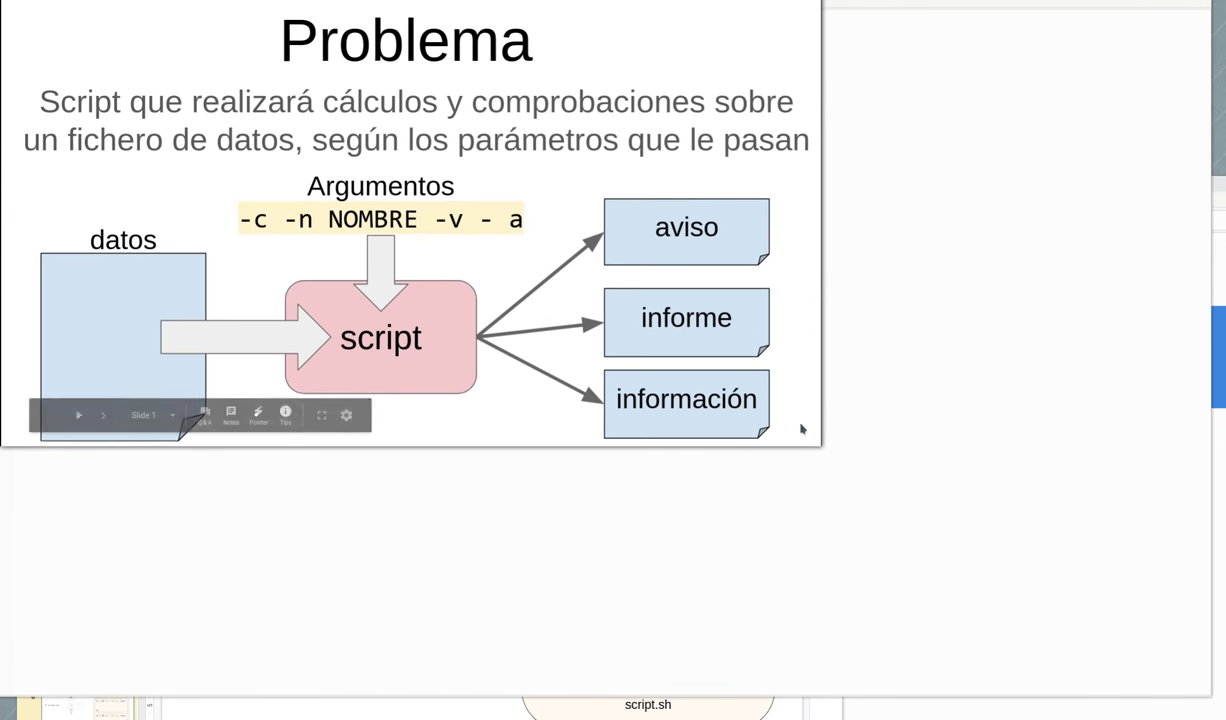
{"action": "left_click_drag", "start_coordinate": [788, 421], "coordinate": [951, 531]}
{"action": "left_click_drag", "start_coordinate": [1188, 673], "coordinate": [1204, 690]}
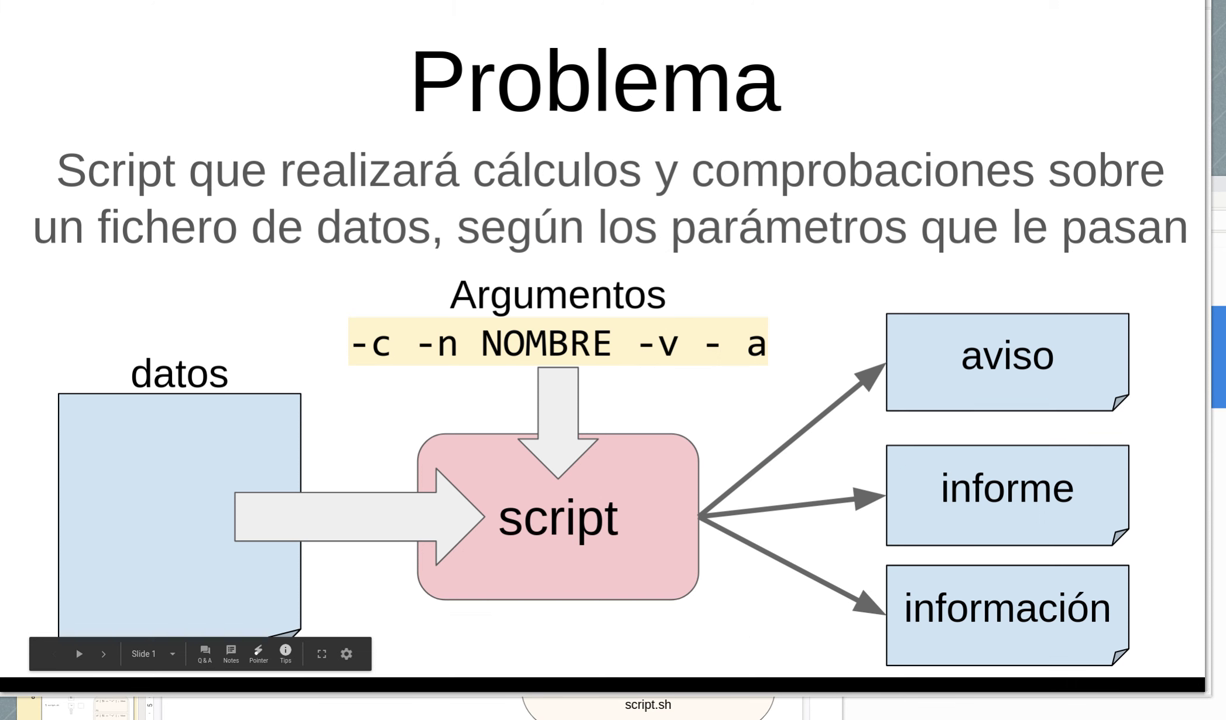
Step: Bring the terminal to the front, align it with the recorded area's corner, and enlarge it to cover the presentation window
{"action": "key", "text": "alt+Tab"}
{"action": "left_click_drag", "start_coordinate": [495, 156], "coordinate": [272, 26]}
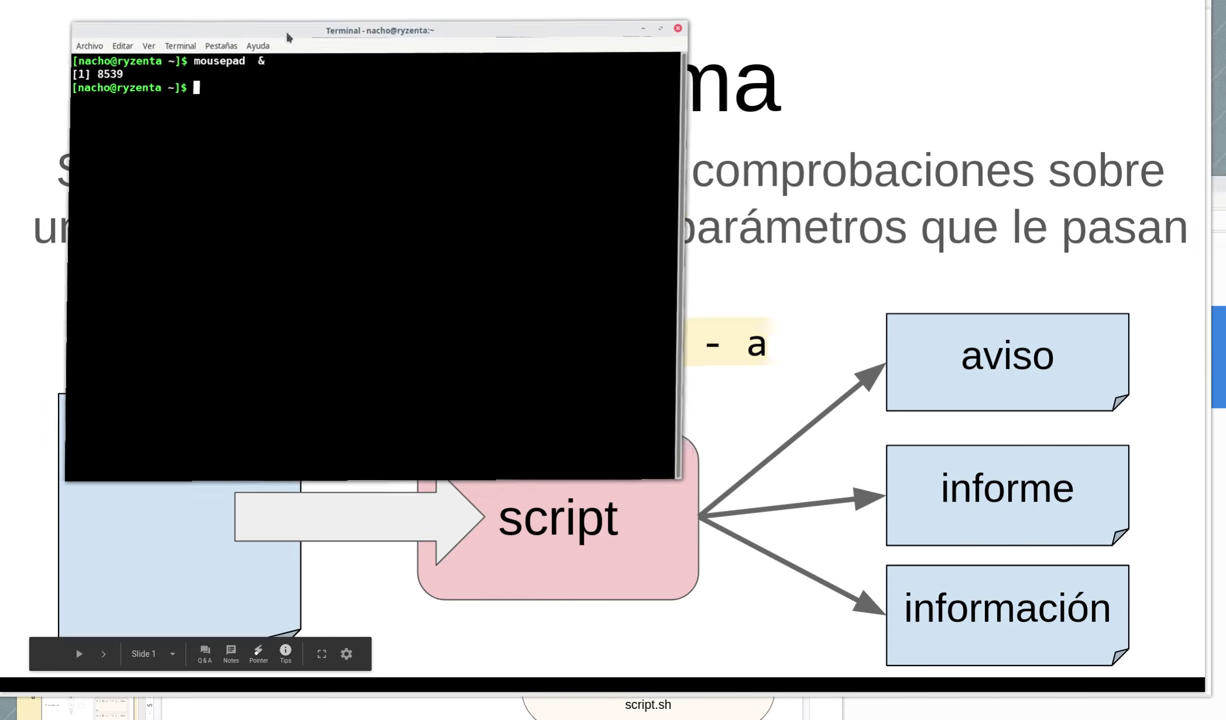
{"action": "left_click_drag", "start_coordinate": [670, 472], "coordinate": [1187, 683]}
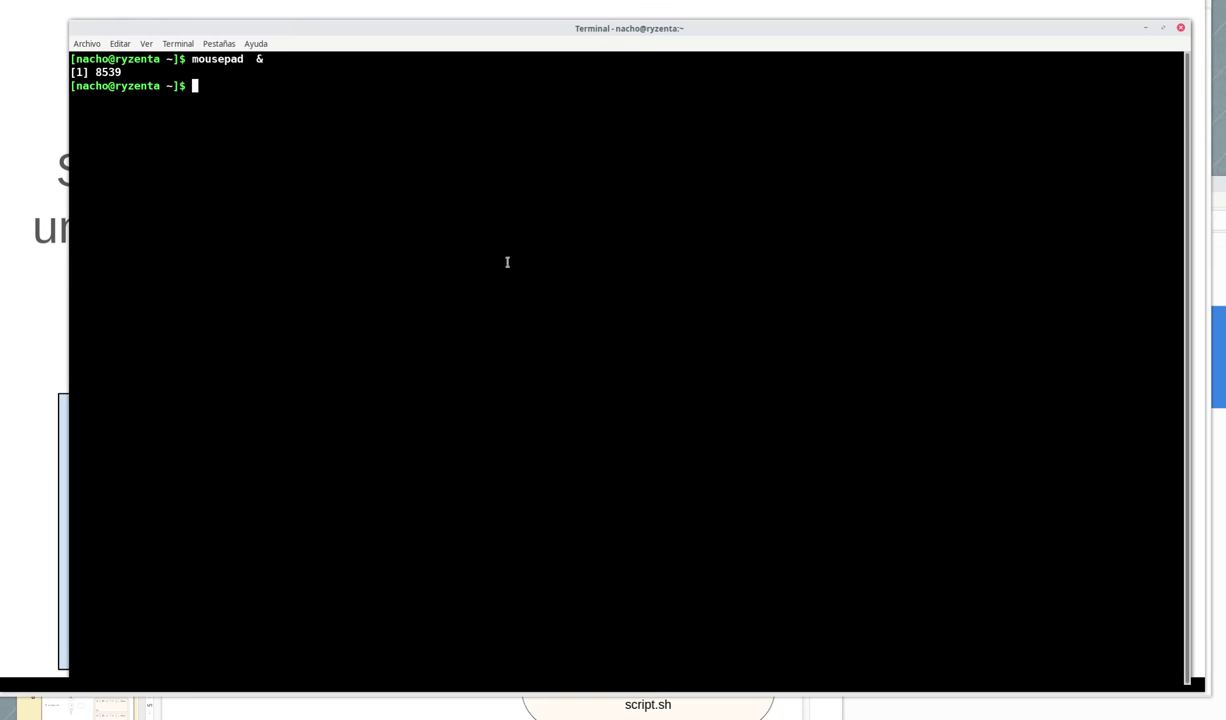
{"action": "left_click_drag", "start_coordinate": [301, 30], "coordinate": [235, 0]}
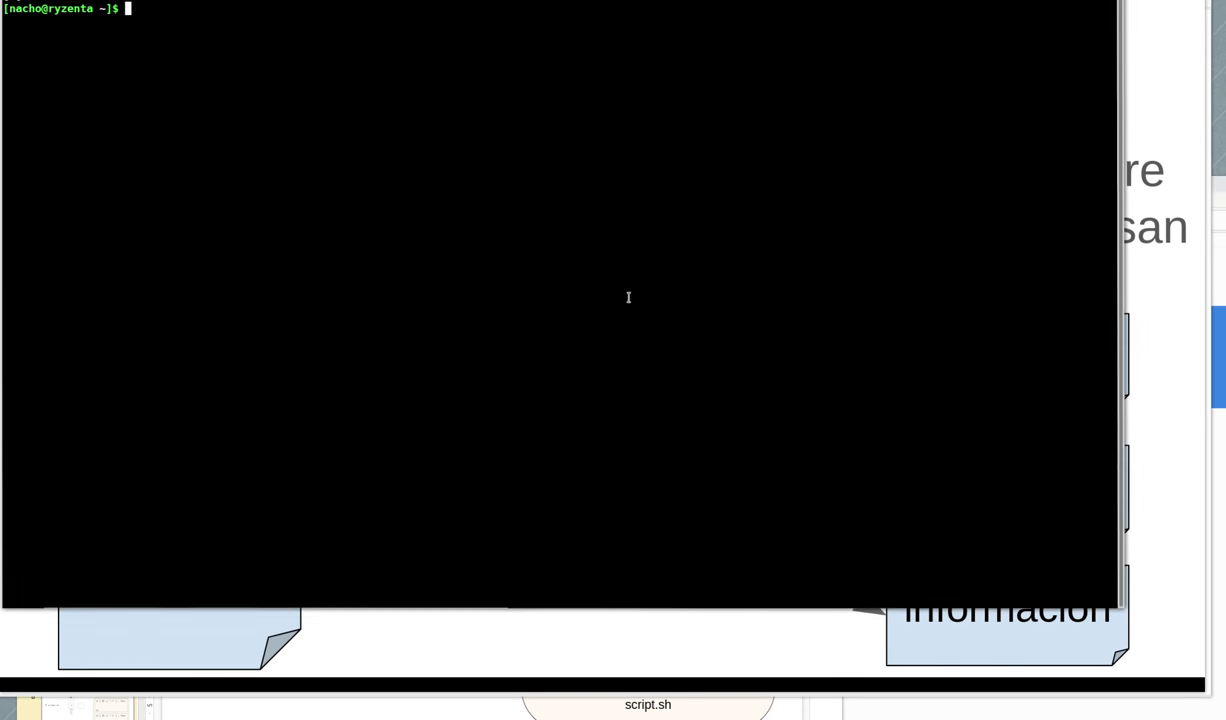
{"action": "left_click_drag", "start_coordinate": [1118, 607], "coordinate": [1200, 678]}
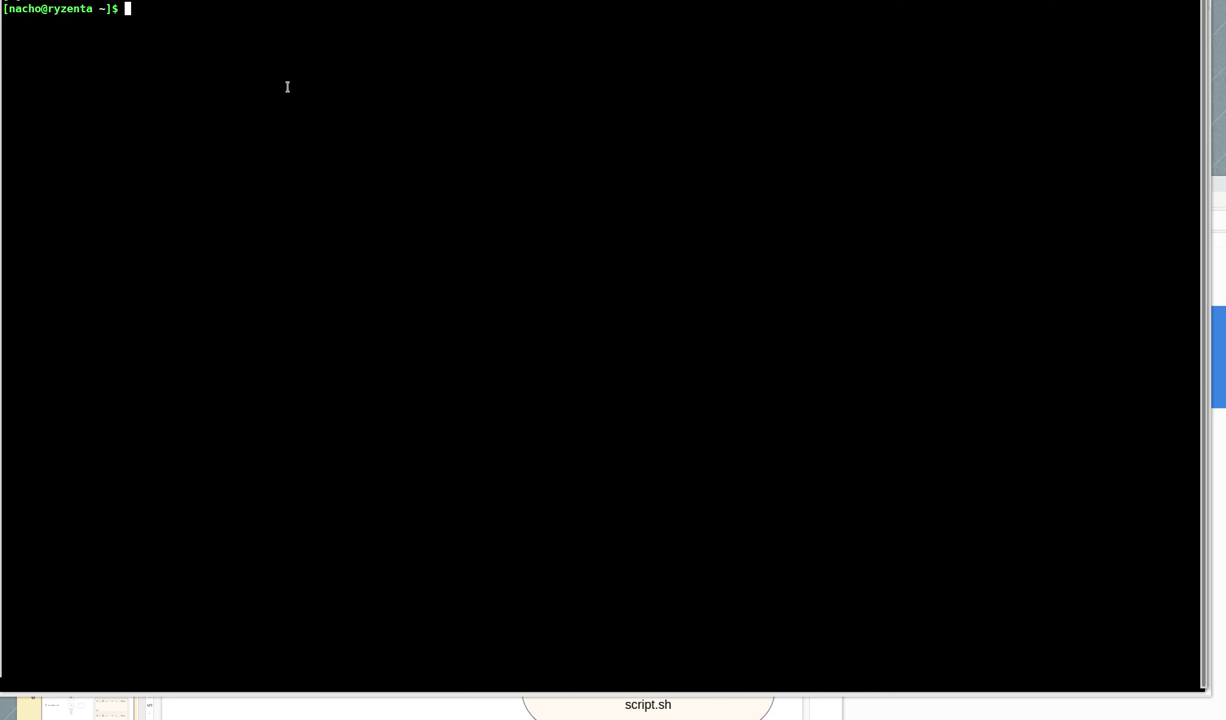
{"action": "triple_click", "coordinate": [145, 11]}
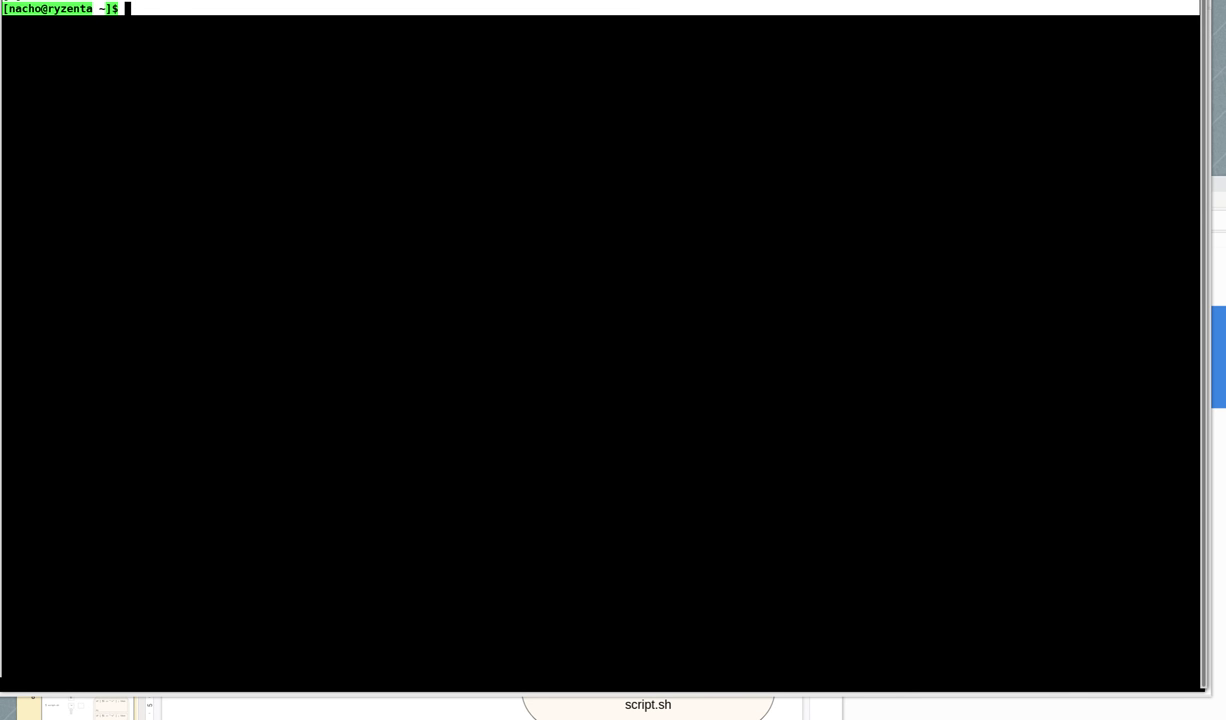
{"action": "left_click", "coordinate": [126, 42]}
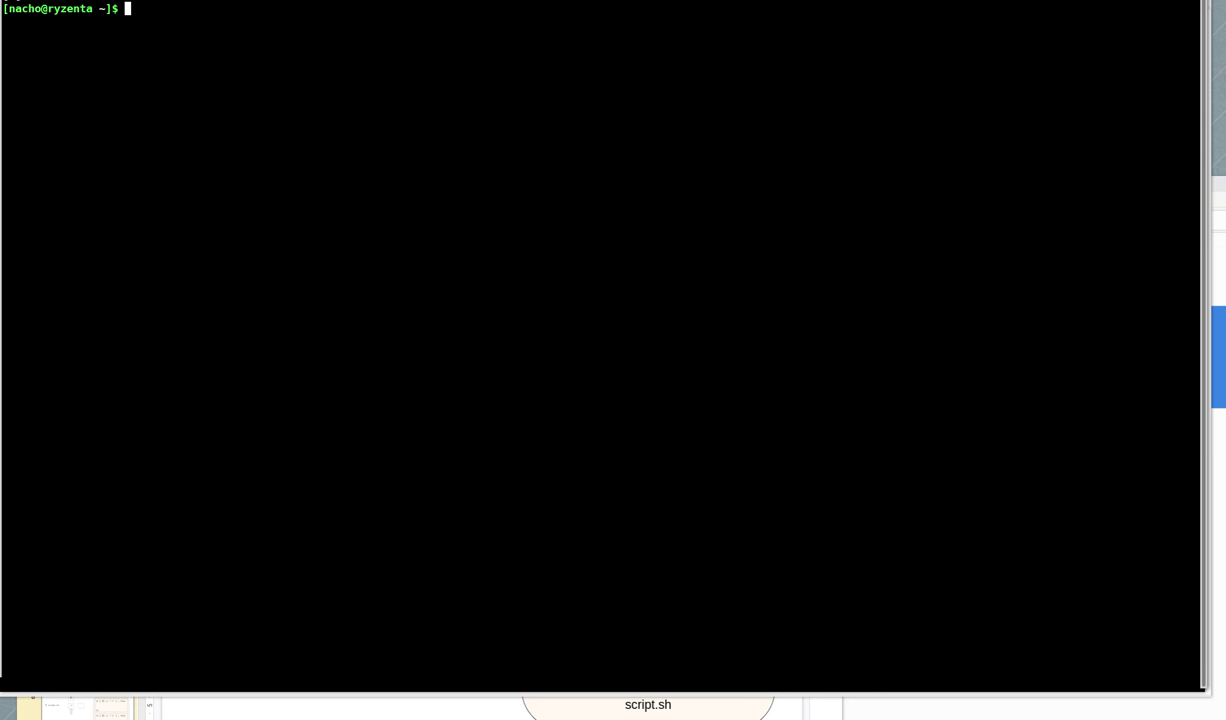
Step: Switch back and forth between the stacked Mousepad and terminal windows, ending with the terminal in front
{"action": "left_click", "coordinate": [401, 716]}
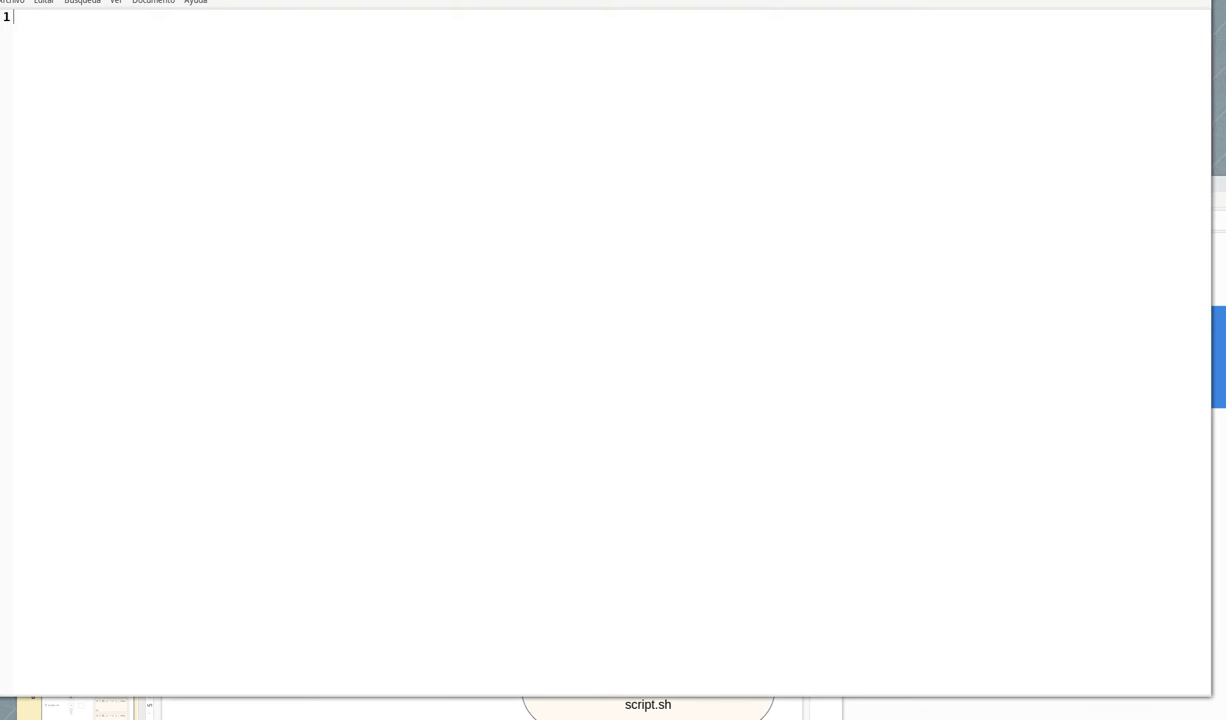
{"action": "left_click_drag", "start_coordinate": [243, 0], "coordinate": [253, 0]}
{"action": "left_click_drag", "start_coordinate": [72, 657], "coordinate": [74, 680]}
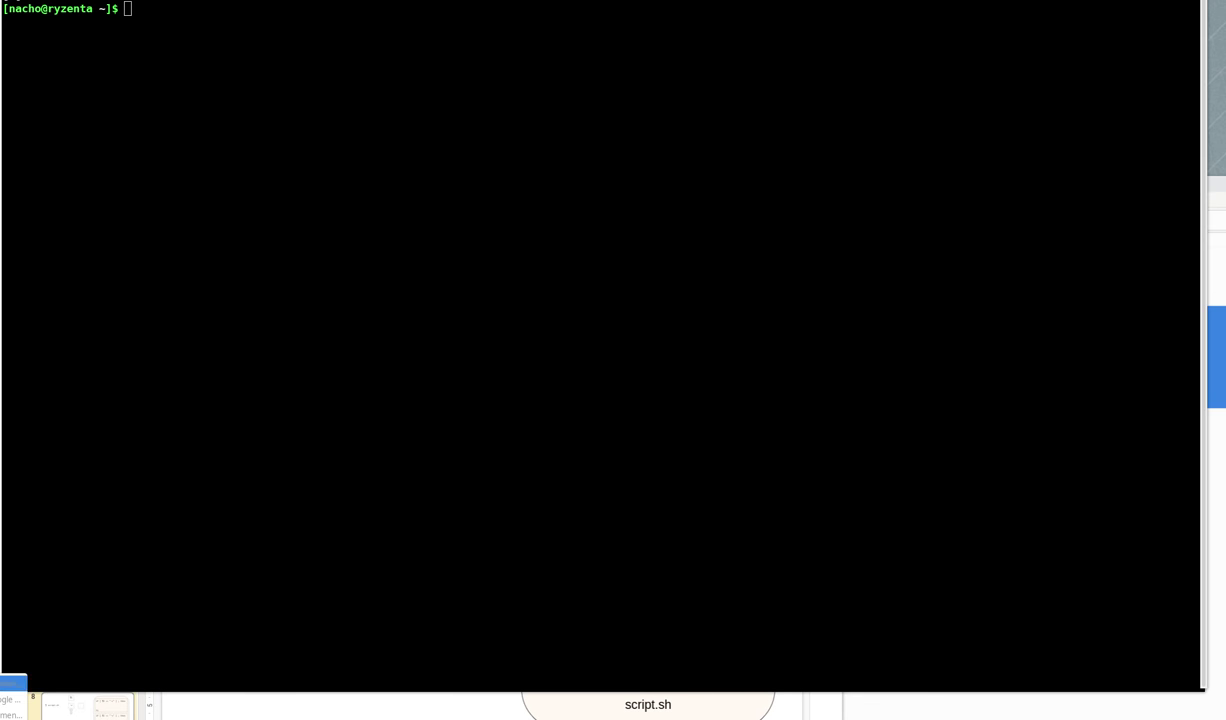
{"action": "key", "text": "alt+Tab"}
{"action": "key", "text": "alt+Tab"}
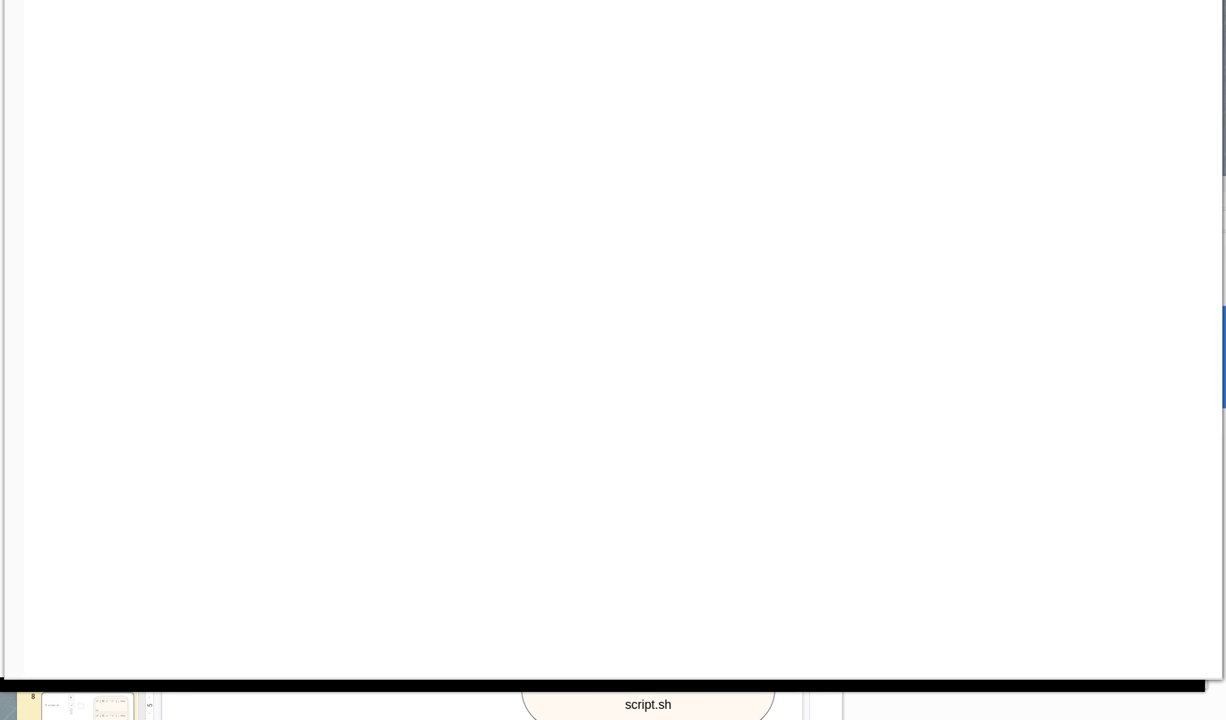
{"action": "key", "text": "alt+Tab"}
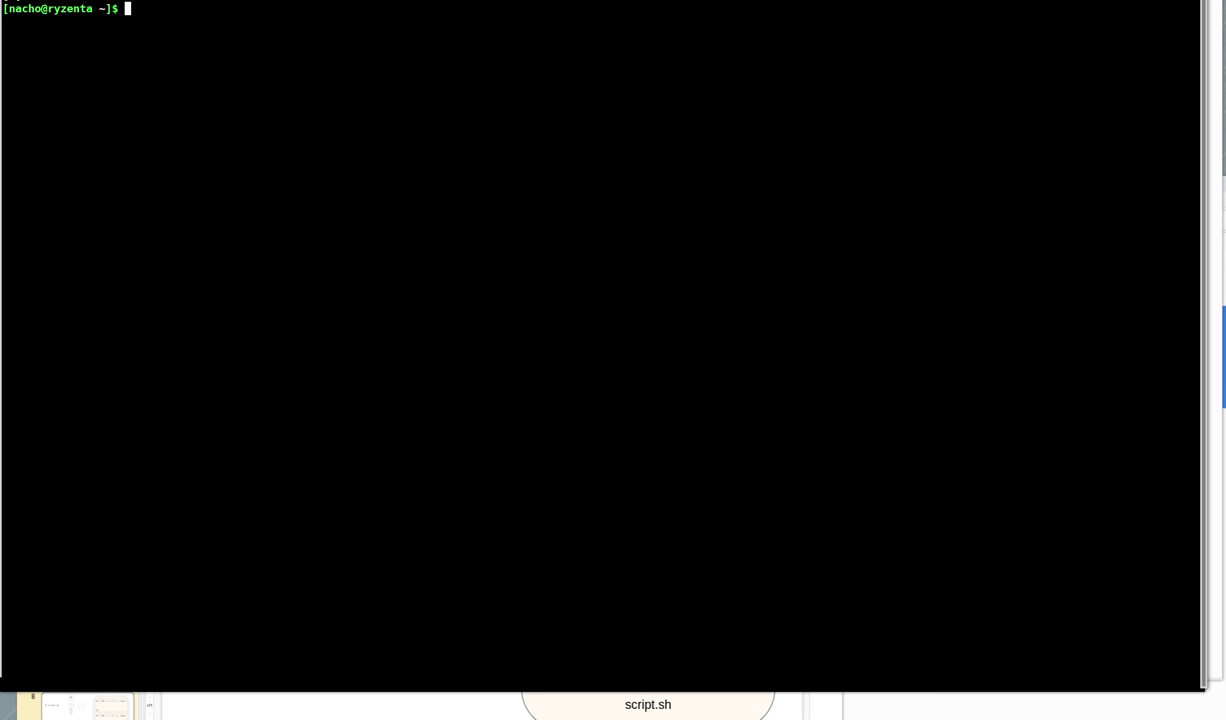
Step: Restore the SimpleScreenRecorder window and place it over the terminal
{"action": "left_click", "coordinate": [415, 718]}
{"action": "left_click_drag", "start_coordinate": [1225, 3], "coordinate": [501, 106]}
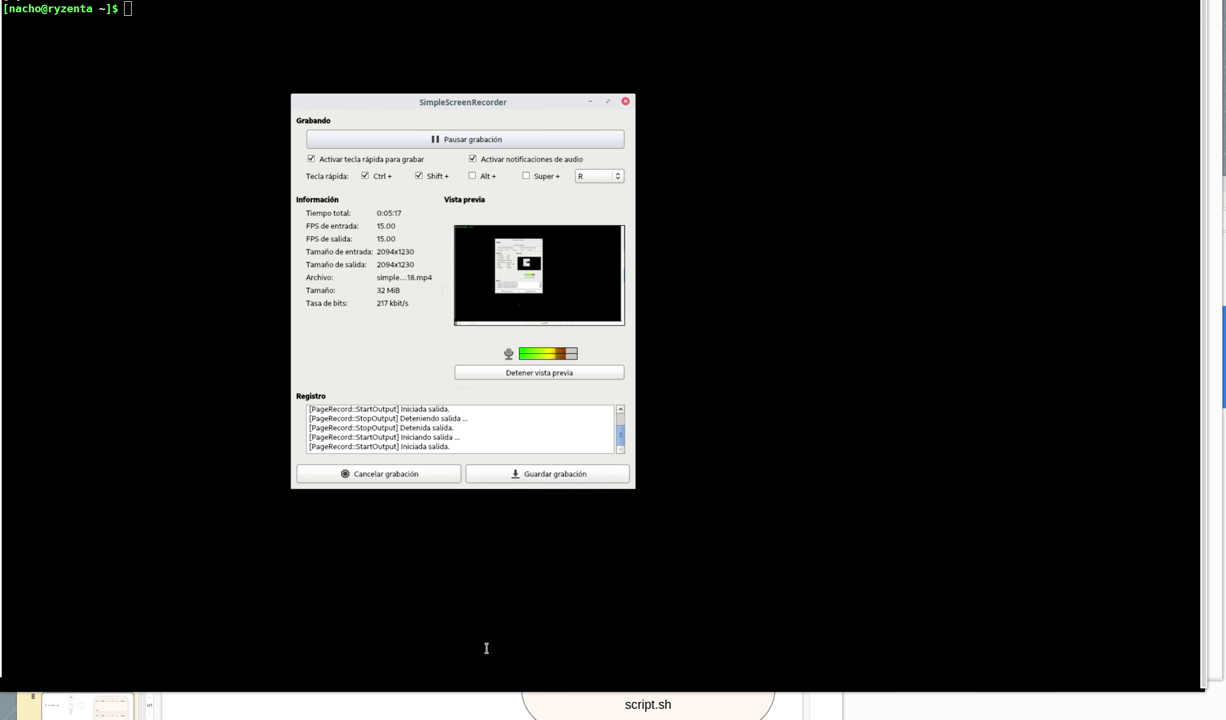
Step: Switch to the file manager's Vídeos folder, move the recorder window out of view, and select simplescreenrecorder-2020-03-14_14.15.07.mp4
{"action": "left_click", "coordinate": [610, 719]}
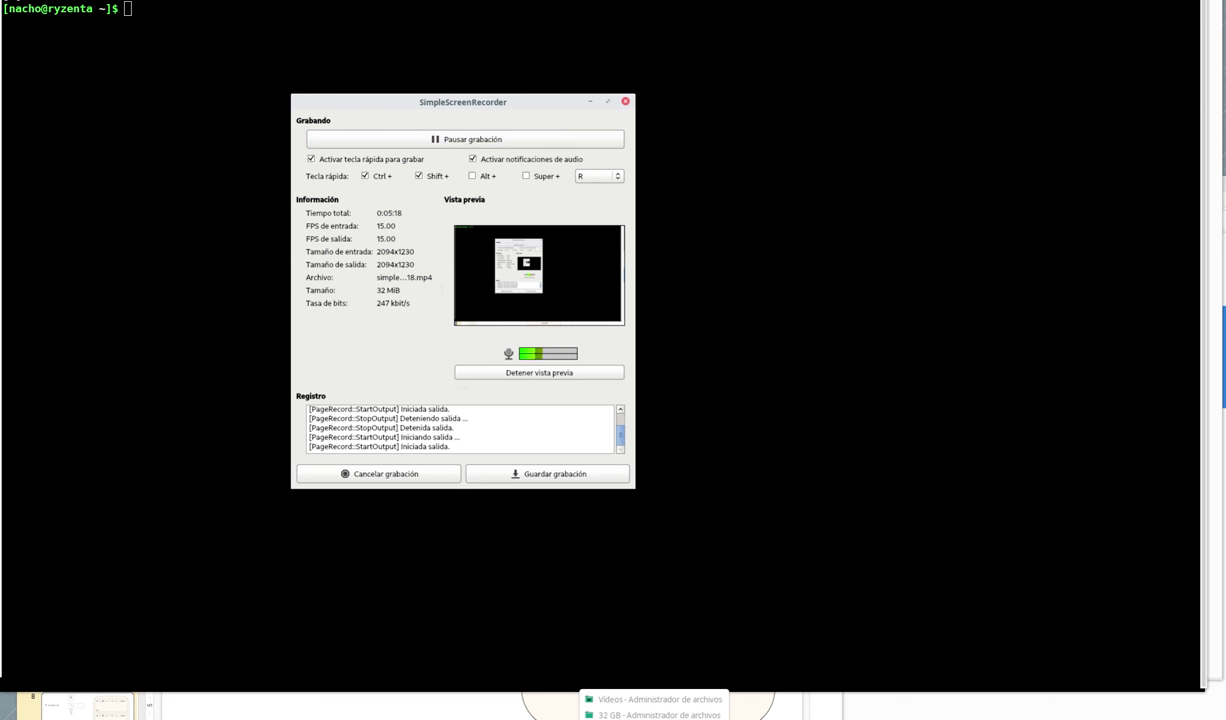
{"action": "left_click", "coordinate": [613, 701]}
{"action": "left_click_drag", "start_coordinate": [585, 104], "coordinate": [1222, 490]}
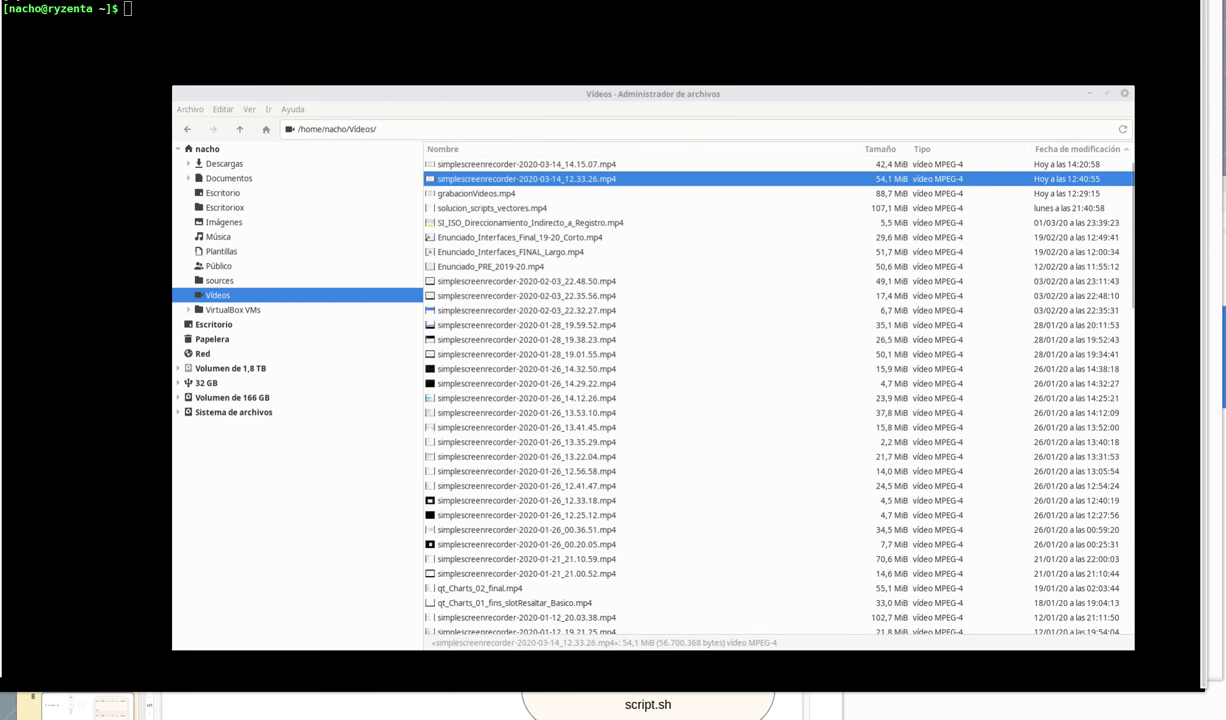
{"action": "left_click", "coordinate": [564, 164]}
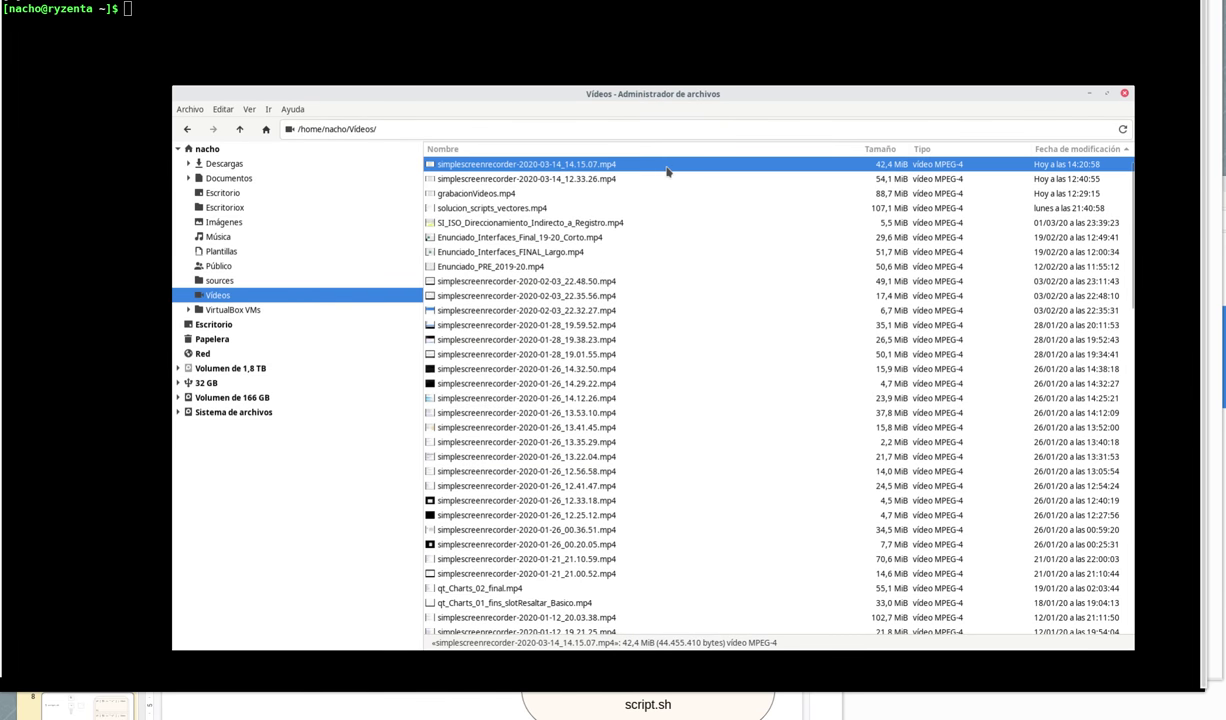